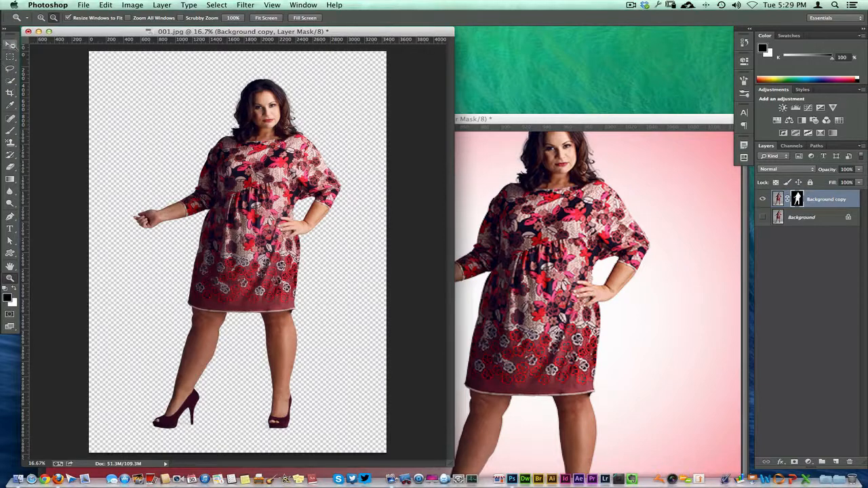
Bring the portfolio2.jpg window forward, zoom out to 100%, and enlarge the window around the whole banner.
click(11, 43)
drag(517, 118, 506, 40)
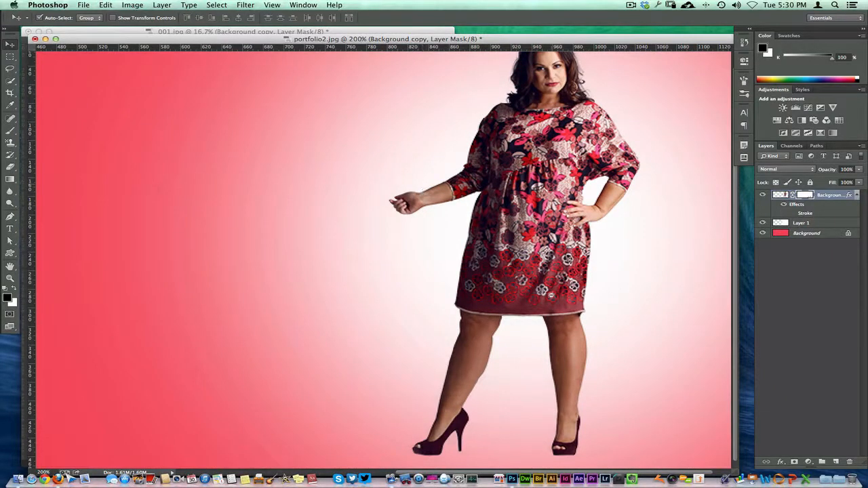
click(10, 278)
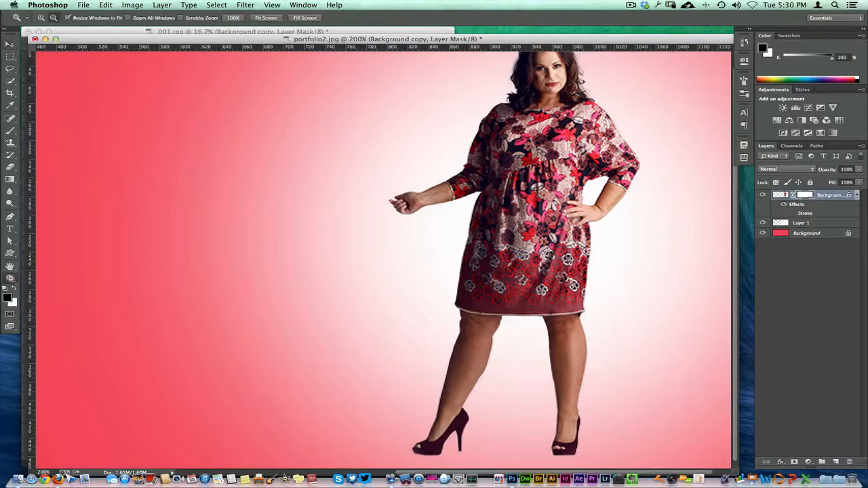
alt+click(193, 206)
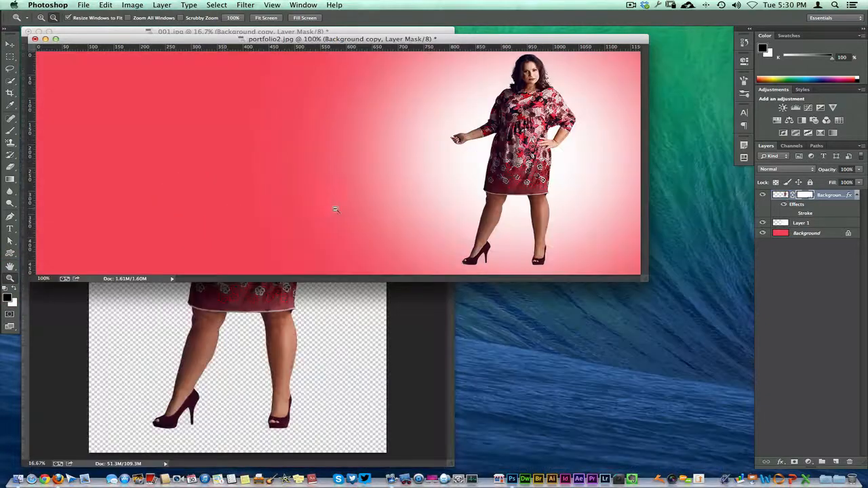
drag(643, 280, 671, 311)
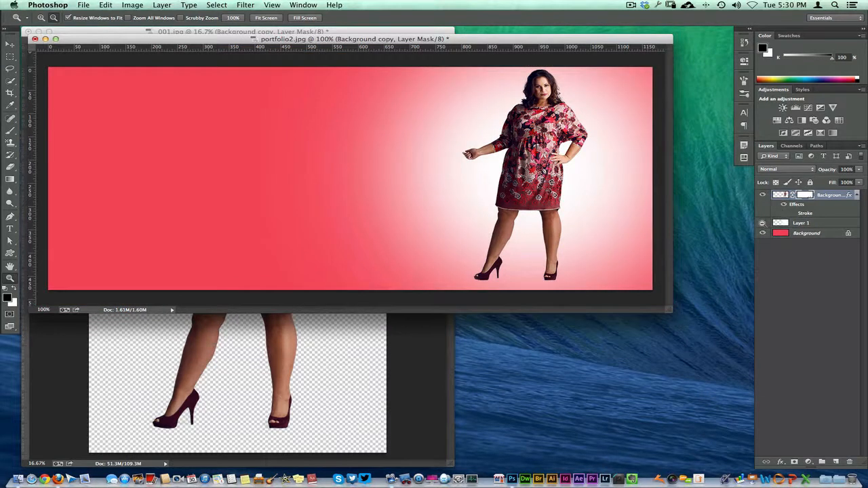
Hide Layer 1, then compare the cutout edges around the woman's legs with the white glow on and off, leaving it hidden.
click(762, 223)
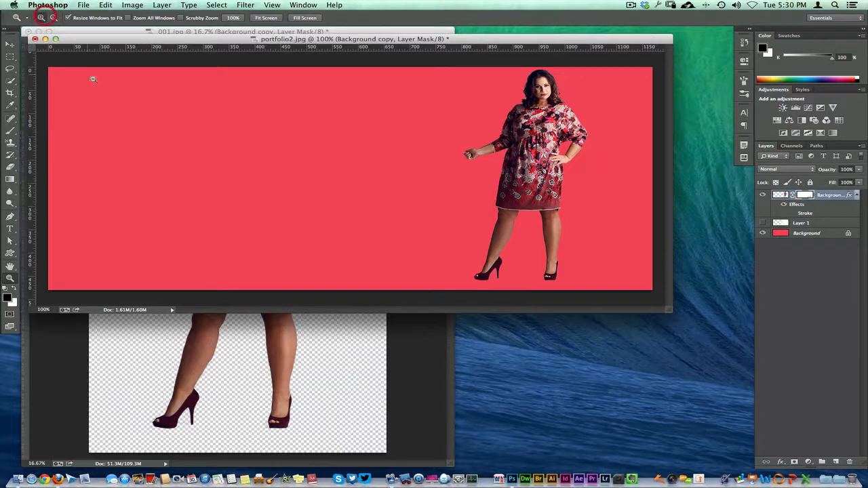
mouse_move(449, 178)
mouse_down()
mouse_move(551, 214)
mouse_move(571, 304)
mouse_move(577, 292)
mouse_up()
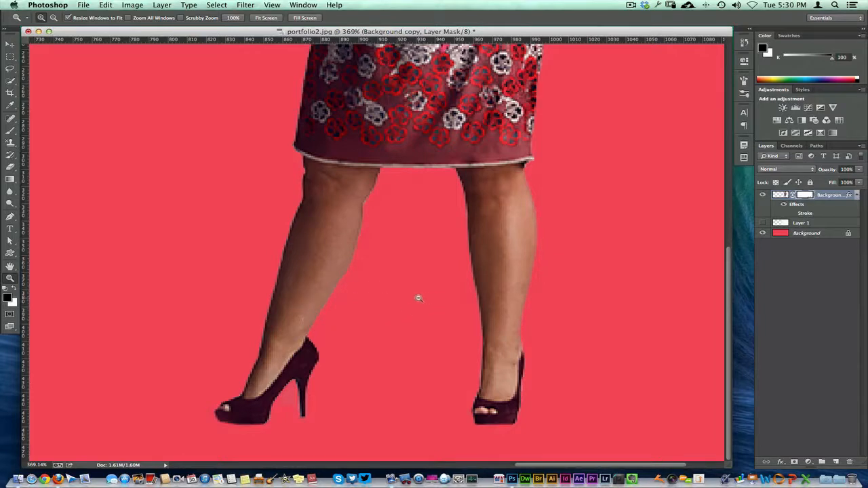
click(356, 290)
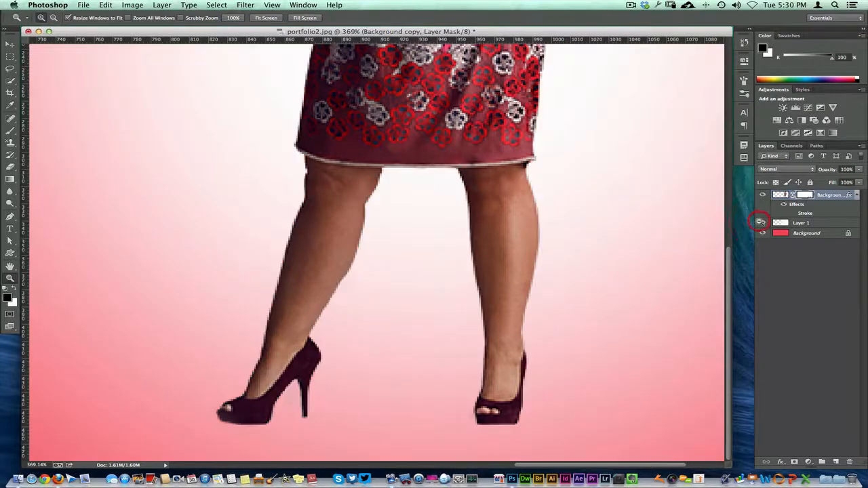
click(762, 222)
click(762, 223)
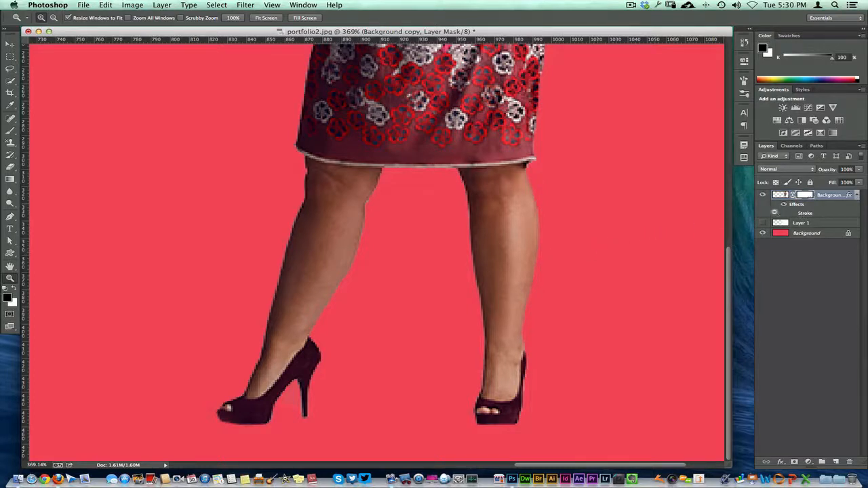
Enable the Stroke effect in the Background copy layer's style to outline leftover edge pixels.
click(837, 193)
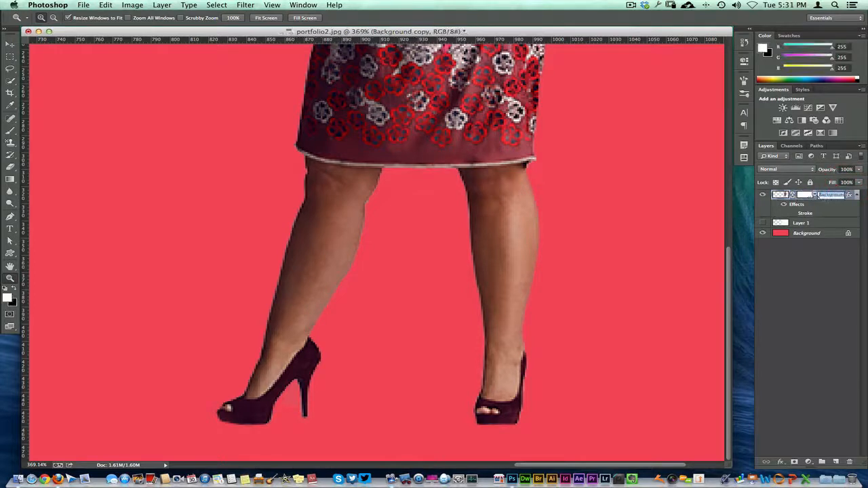
double_click(817, 195)
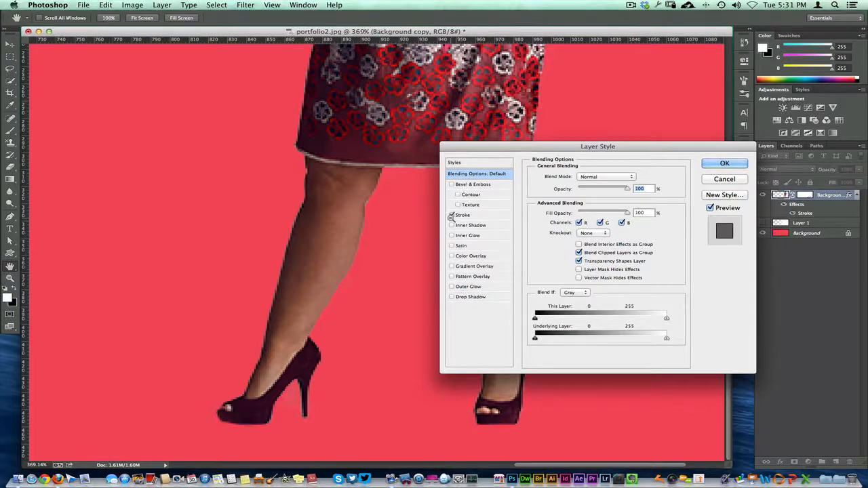
click(452, 215)
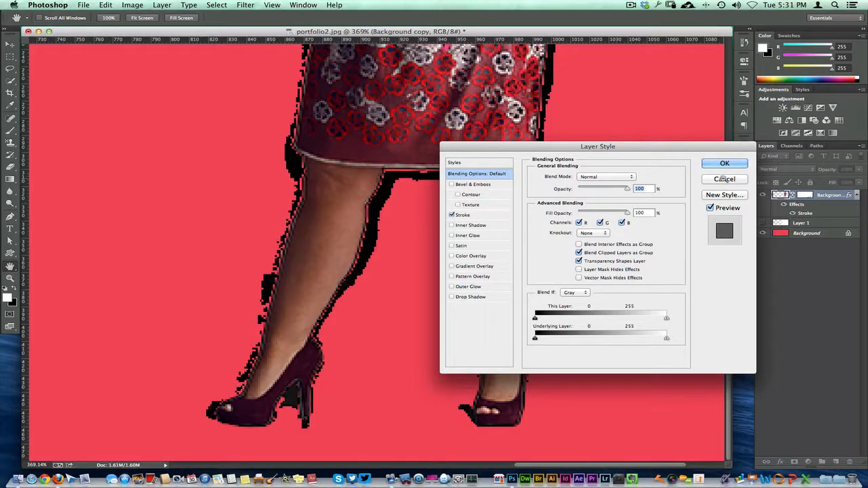
click(723, 163)
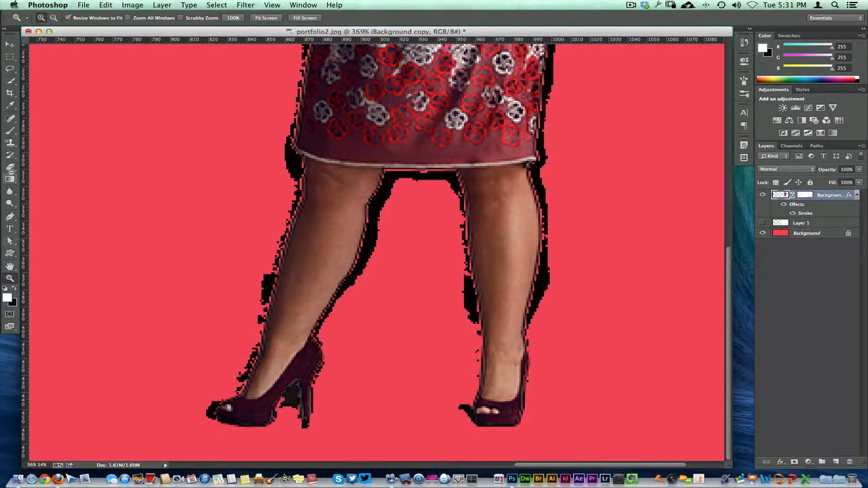
Try a white Brush dab beside the left-hand calf on the Background copy layer's image, and undo the stroke.
key(b)
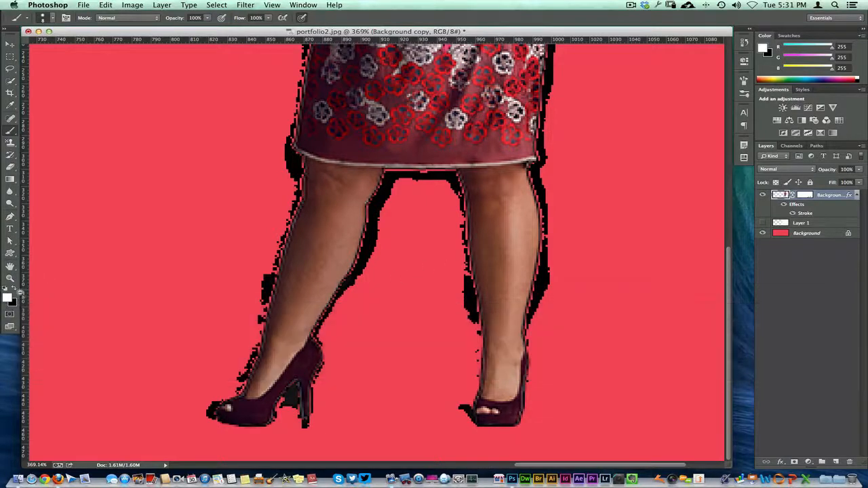
click(357, 277)
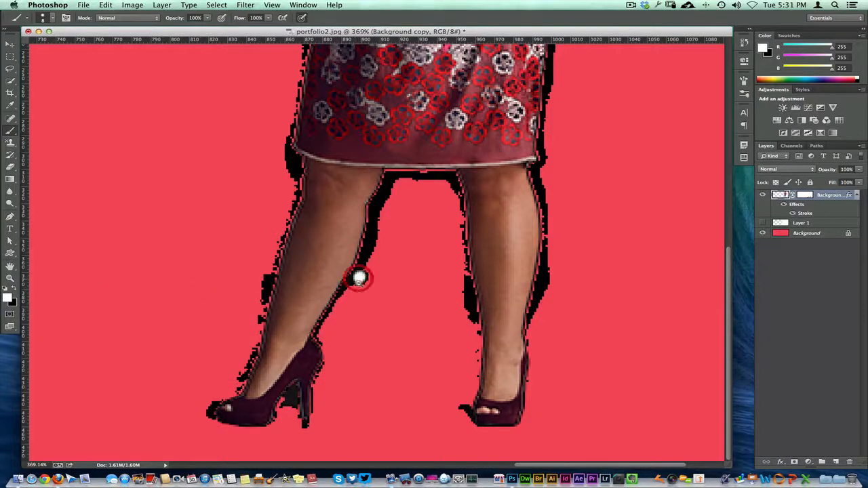
key(super+z)
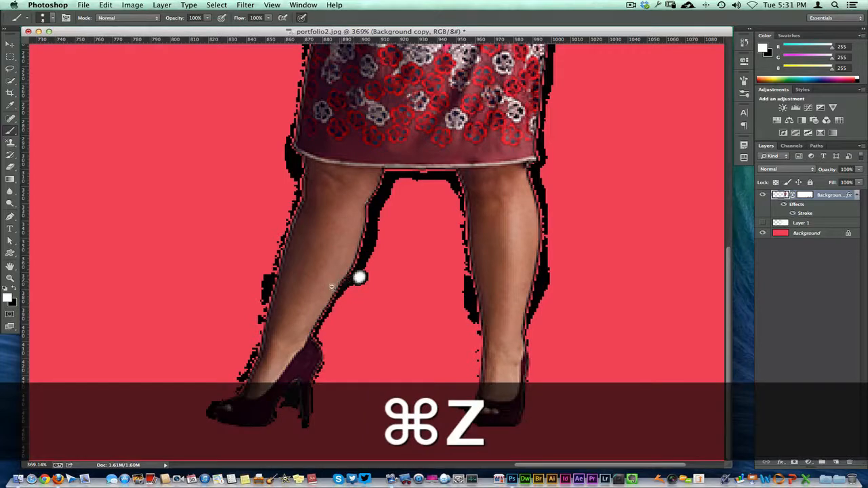
click(105, 5)
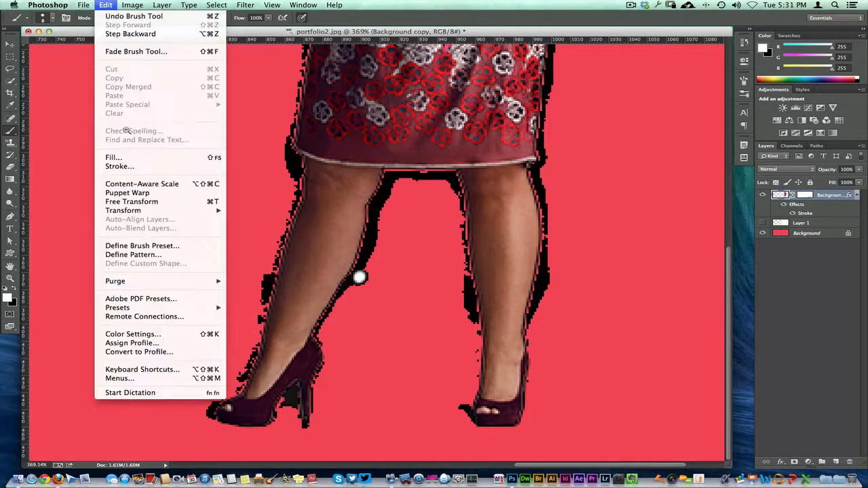
click(124, 34)
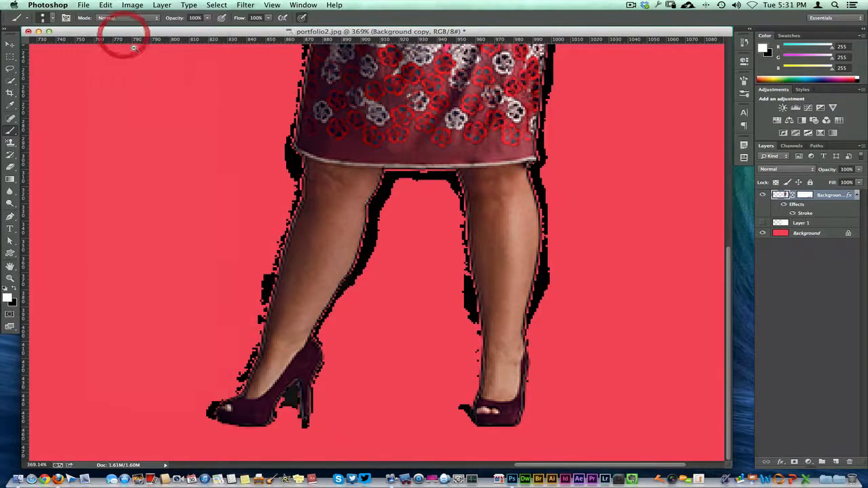
Paint black on the Background copy layer's mask to remove stray outlined pixels between the legs.
click(804, 194)
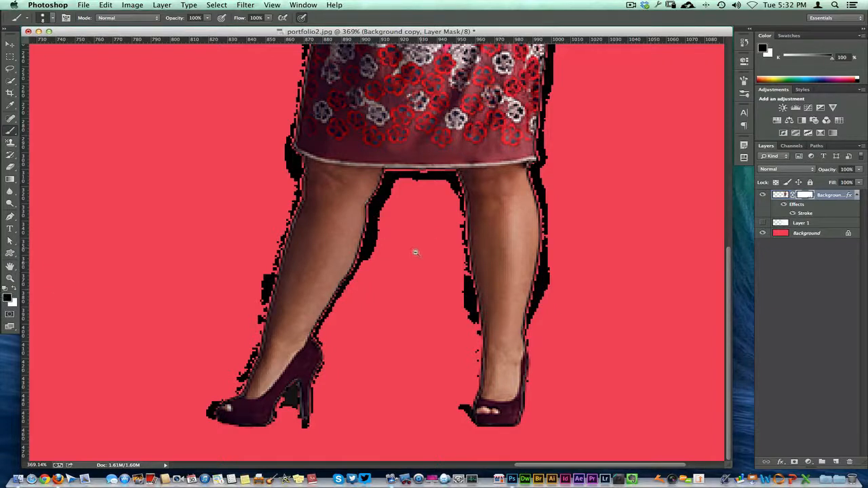
mouse_move(375, 242)
mouse_down()
mouse_move(392, 181)
mouse_move(435, 179)
mouse_up()
drag(461, 292, 465, 333)
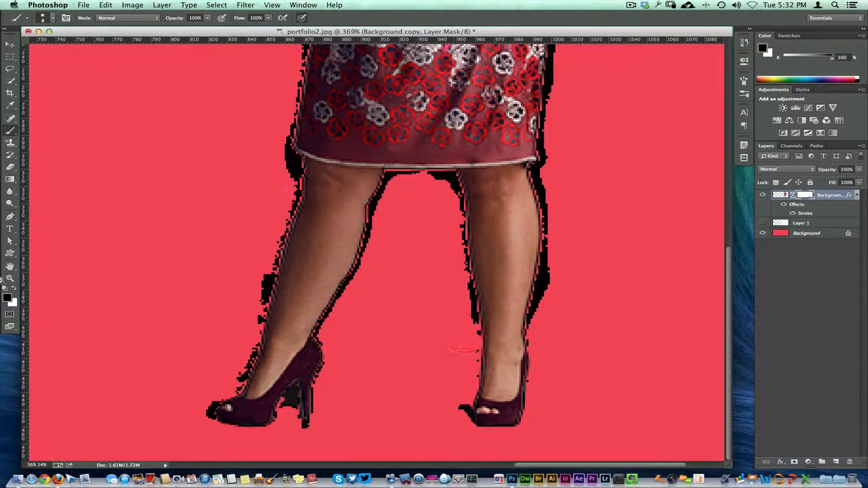
Mask out the stray pixels along the outer edge of the left-hand leg and around the shoe's toe with the black brush.
click(10, 278)
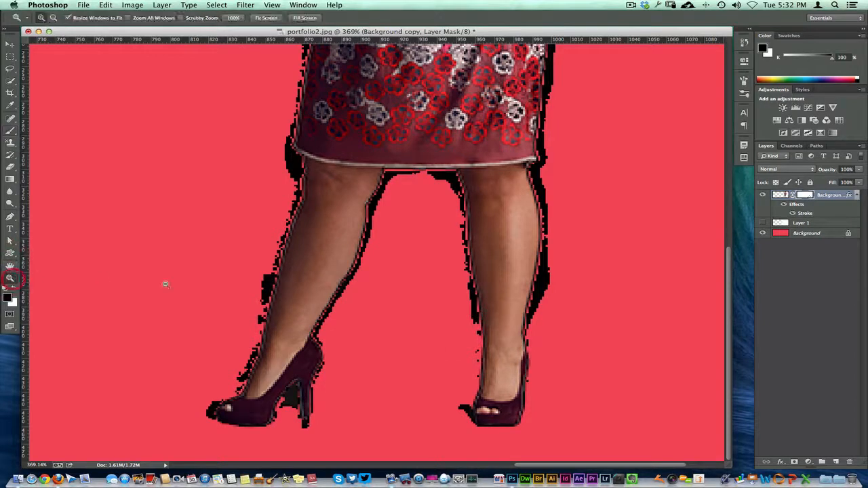
alt+click(248, 221)
drag(339, 234, 352, 426)
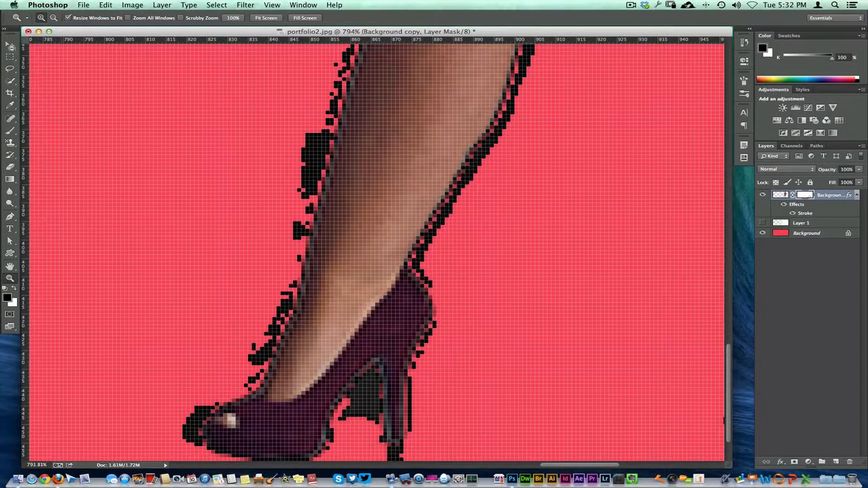
key(b)
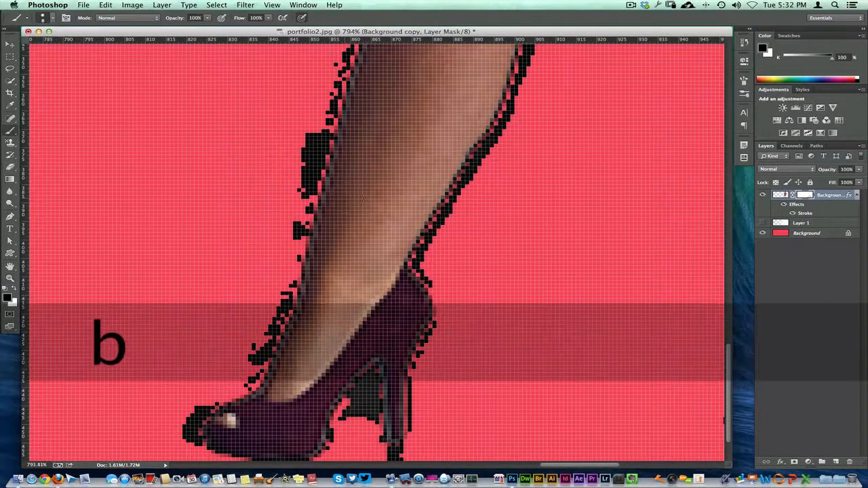
drag(316, 136, 288, 230)
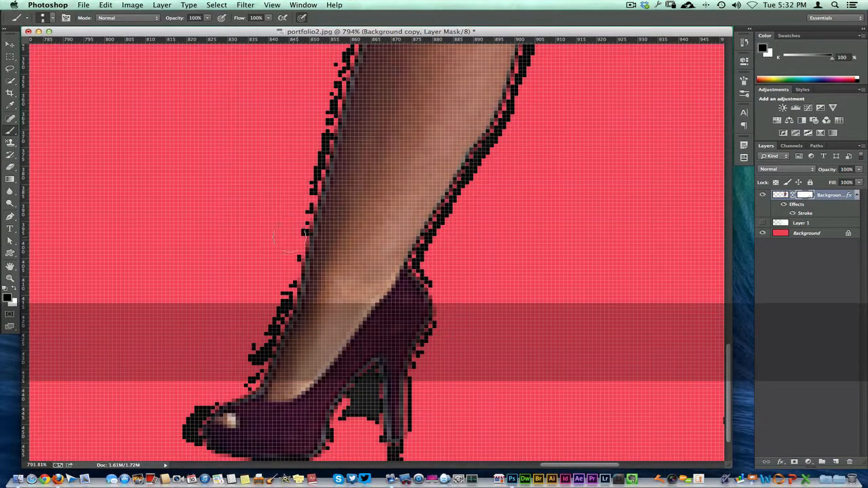
mouse_move(284, 275)
mouse_down()
mouse_move(269, 316)
mouse_move(242, 353)
mouse_up()
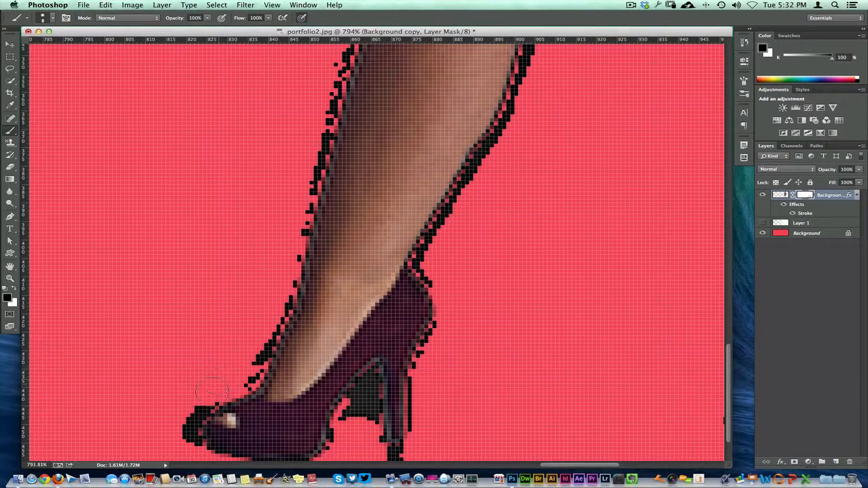
mouse_move(203, 407)
mouse_down()
mouse_move(185, 415)
mouse_move(182, 439)
mouse_move(185, 409)
mouse_up()
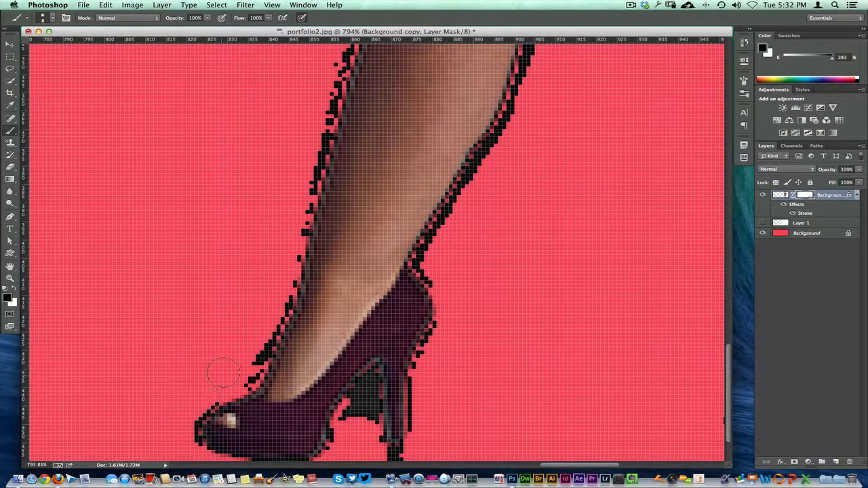
Paint black on the mask to trim stray pixels under the left-hand shoe's arch and at the heel tip.
drag(377, 427, 353, 415)
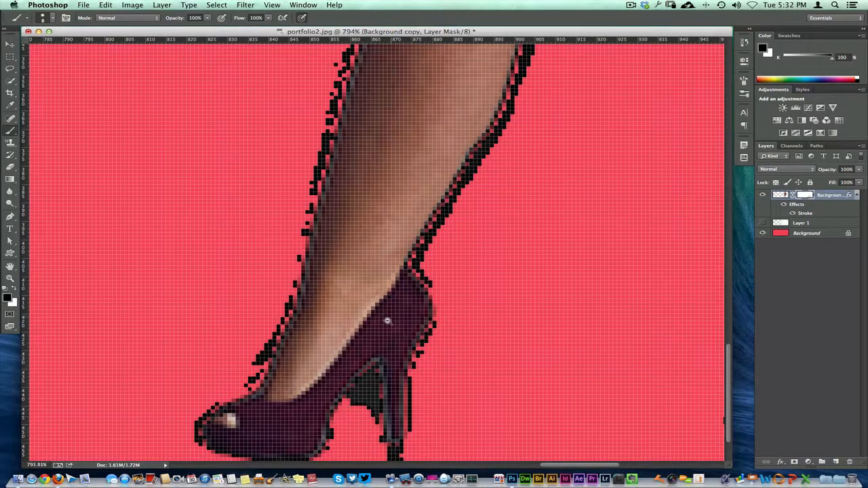
drag(381, 343, 351, 259)
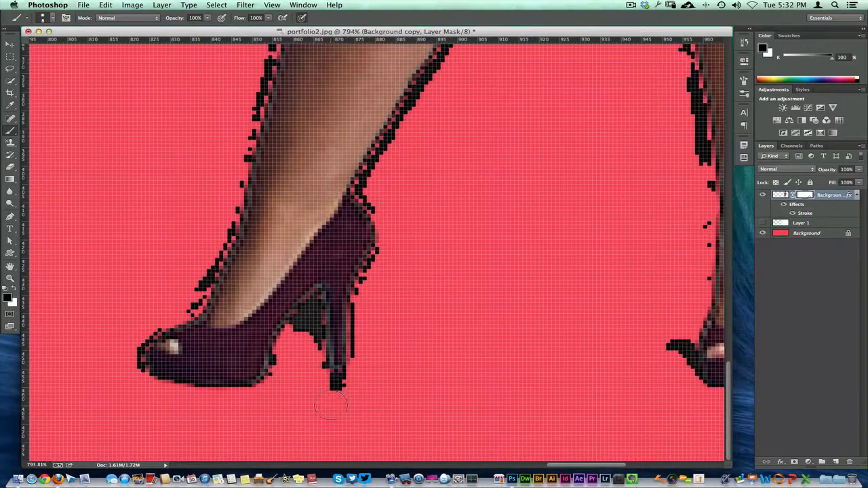
mouse_move(330, 405)
mouse_down()
mouse_move(345, 396)
mouse_move(334, 380)
mouse_move(345, 386)
mouse_up()
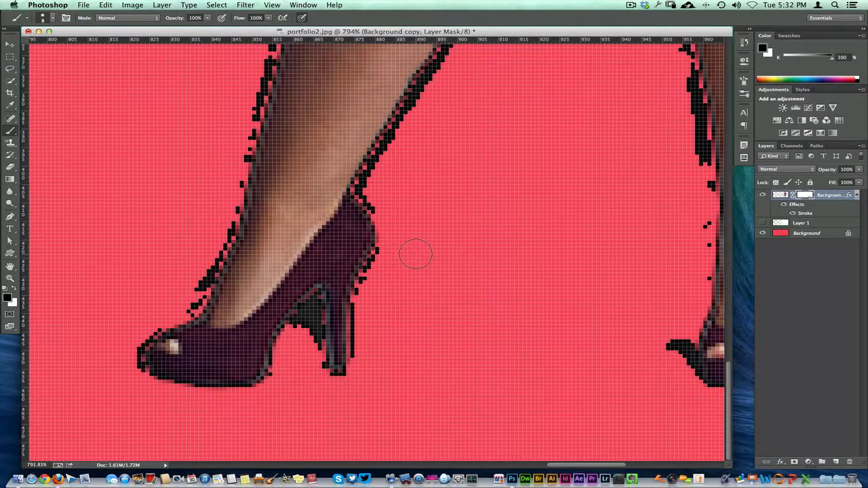
Clean the stray pixels under the left-hand shoe's arch on the mask using a 1 px brush, and turn off pen pressure for size.
key(bracketleft)
key(bracketleft)
key(bracketleft)
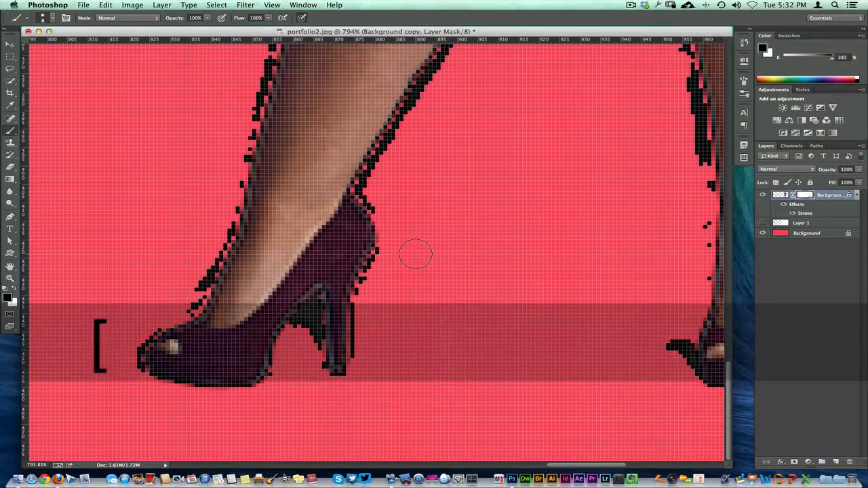
key(bracketleft)
key(bracketleft)
key(bracketleft)
key(bracketleft)
right_click(467, 273)
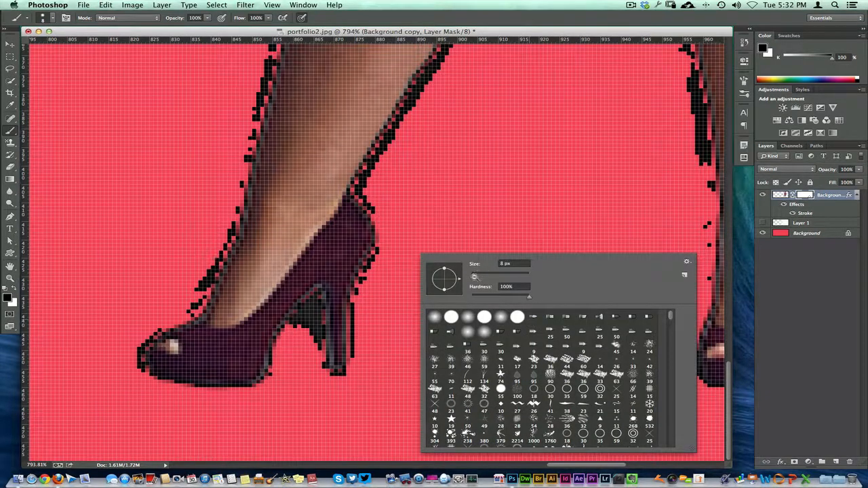
drag(475, 276, 471, 274)
key(Return)
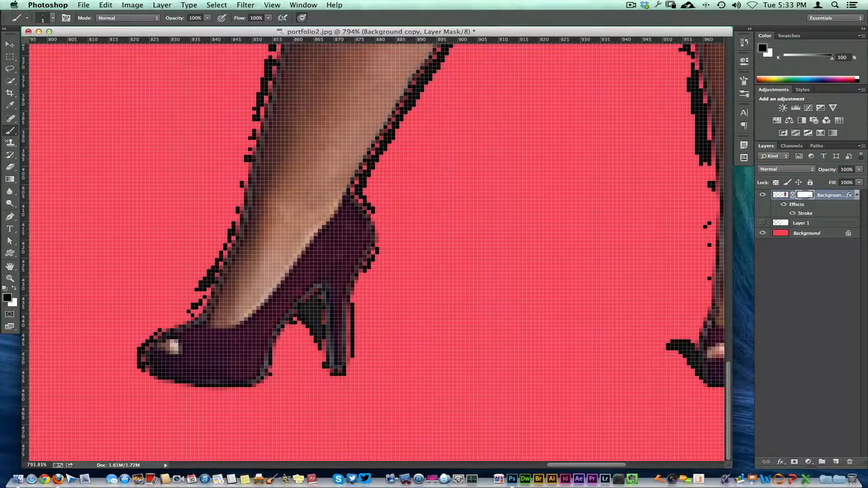
click(302, 18)
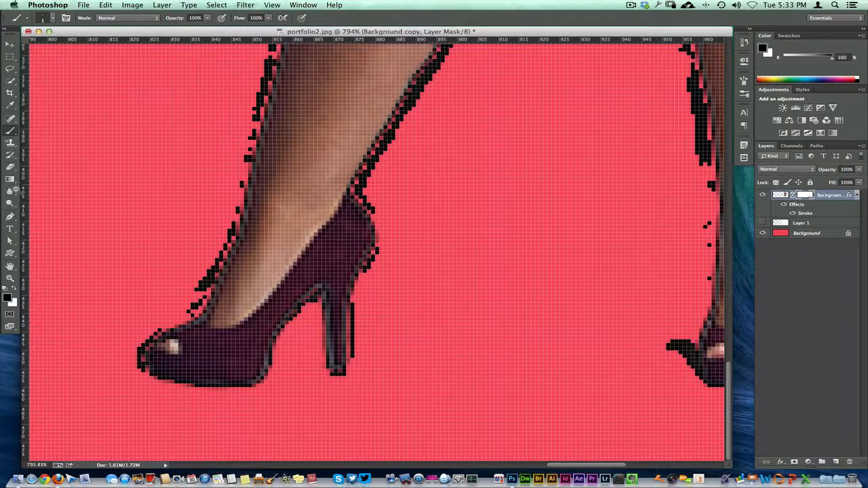
View the whole banner at 100% and enlarge its document window to leave space around the canvas.
click(10, 278)
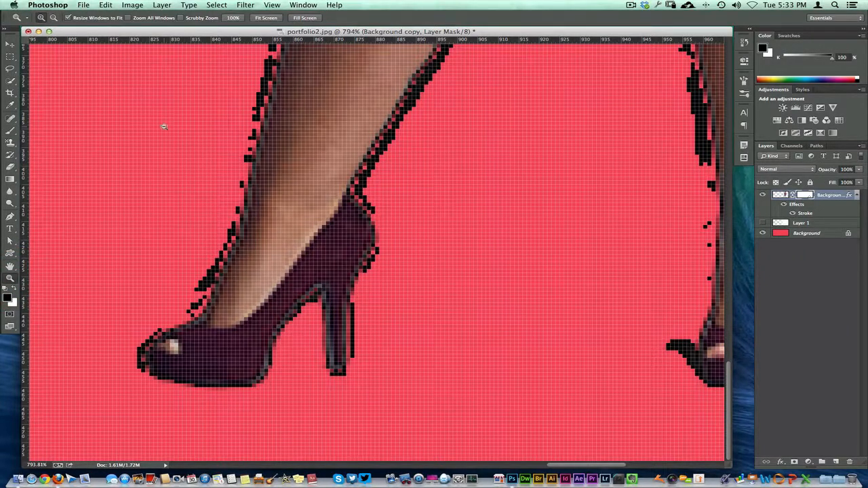
click(205, 208)
click(209, 215)
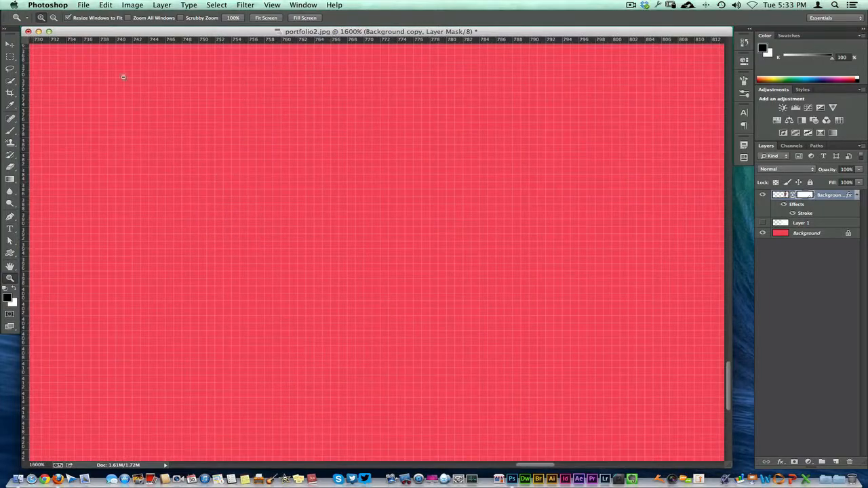
click(54, 17)
click(320, 208)
click(322, 220)
click(323, 225)
click(328, 230)
click(332, 237)
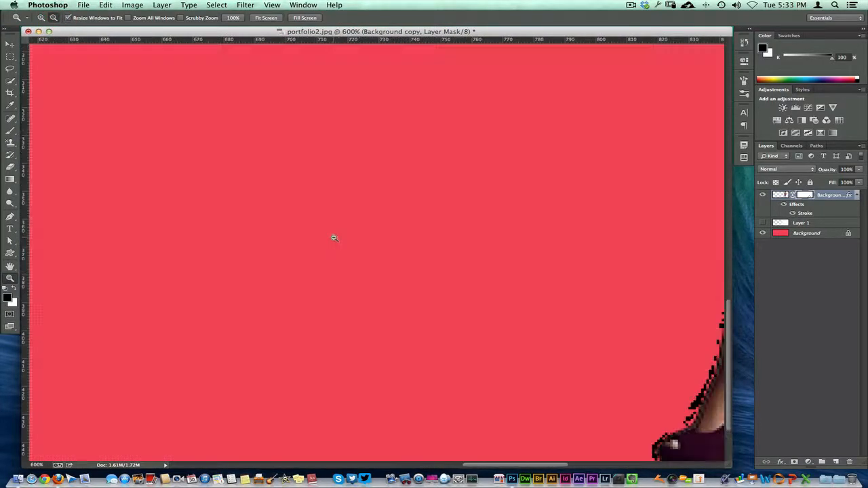
click(339, 240)
click(343, 242)
click(344, 249)
click(345, 250)
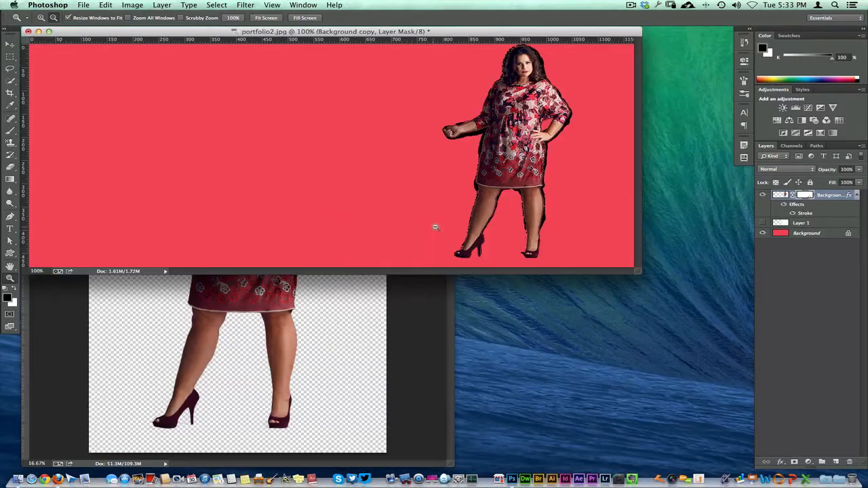
drag(639, 273, 679, 322)
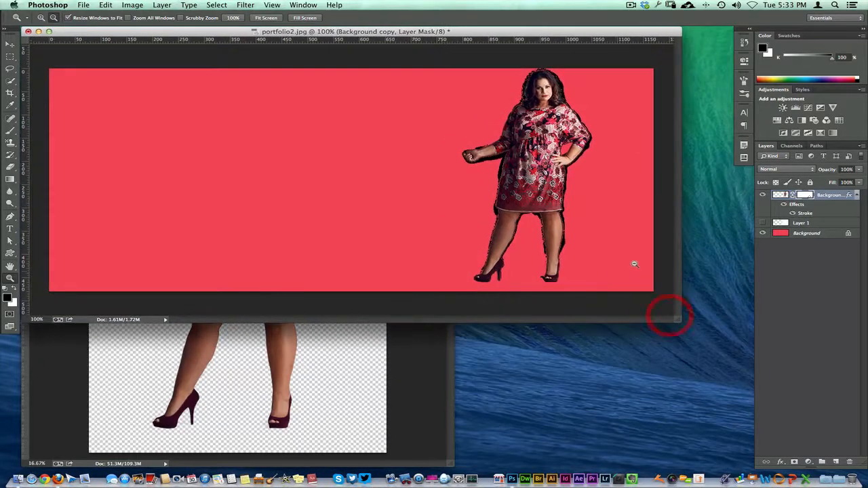
Hide the Stroke effect on the Background copy layer and examine the woman's arm, dress, leg and shoe edges at 300%.
click(793, 213)
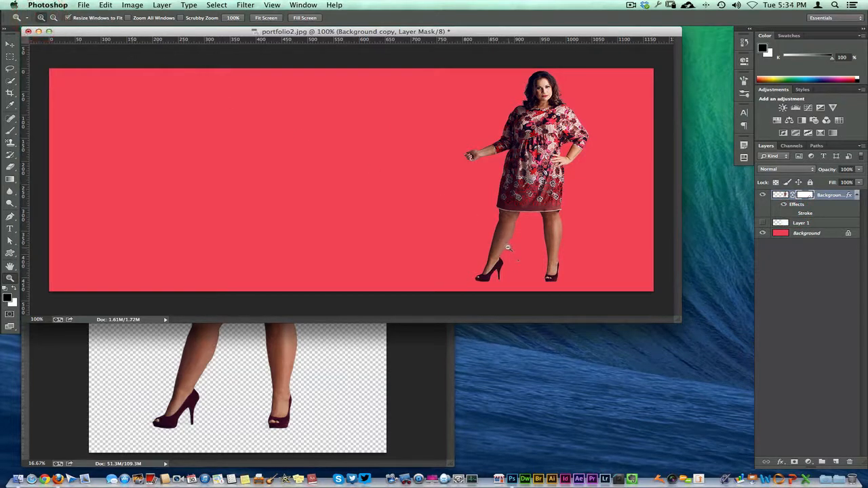
click(507, 247)
click(427, 294)
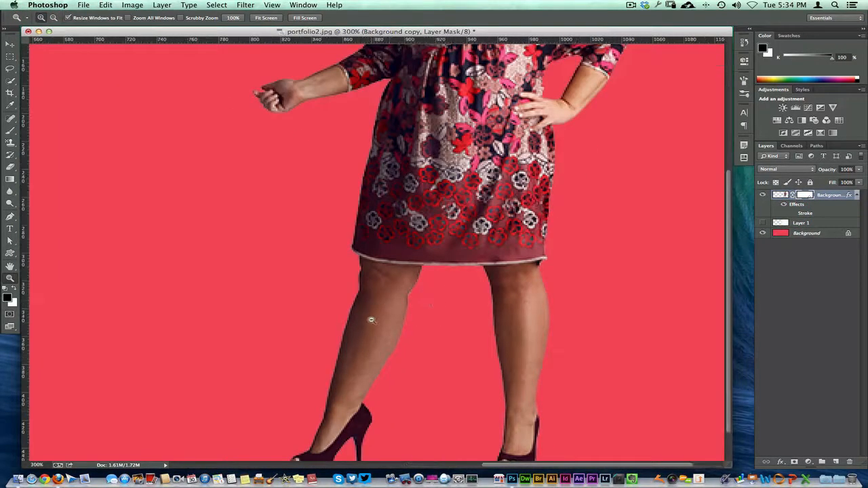
drag(362, 341, 385, 253)
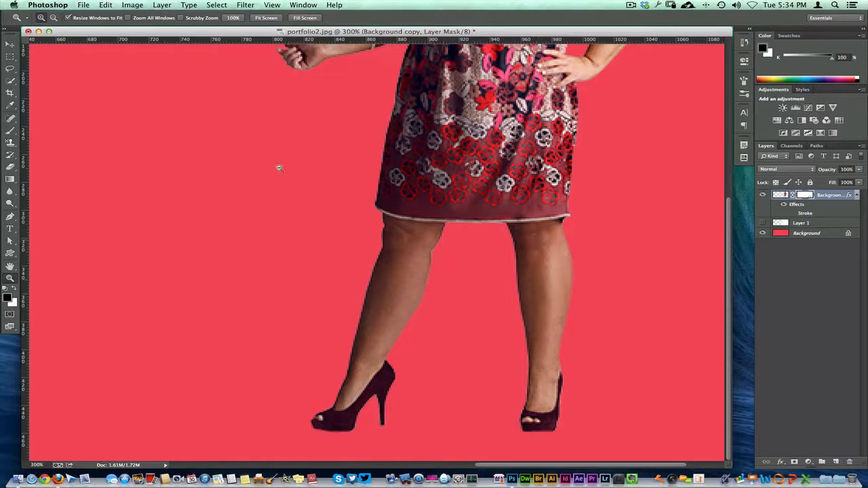
drag(307, 166, 304, 215)
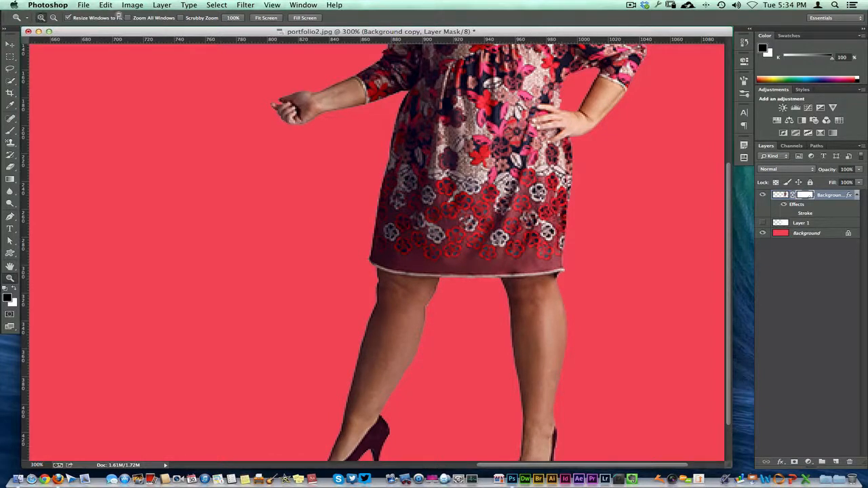
Turn on zooming for all windows and view the whole banner at 66.7%.
click(128, 18)
click(167, 135)
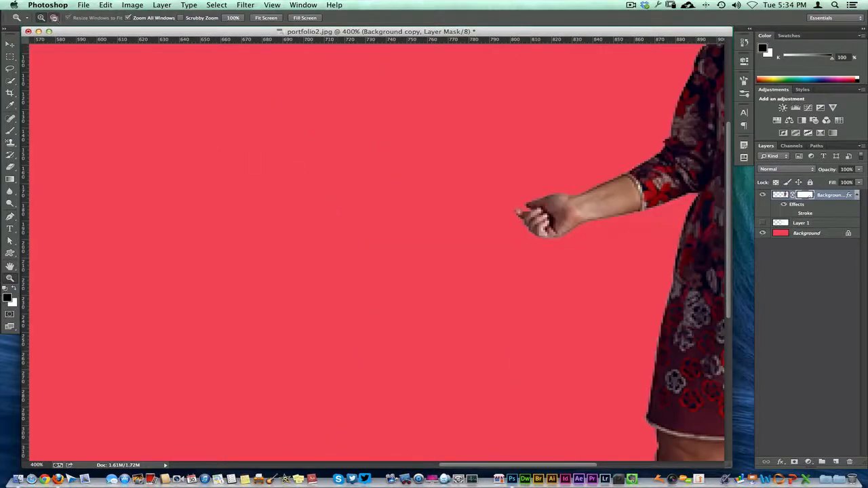
click(53, 18)
click(333, 185)
click(332, 186)
click(349, 195)
click(349, 194)
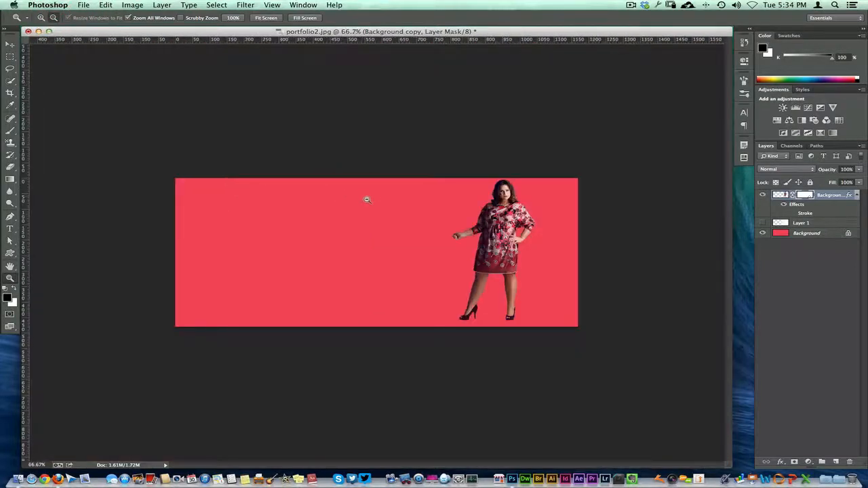